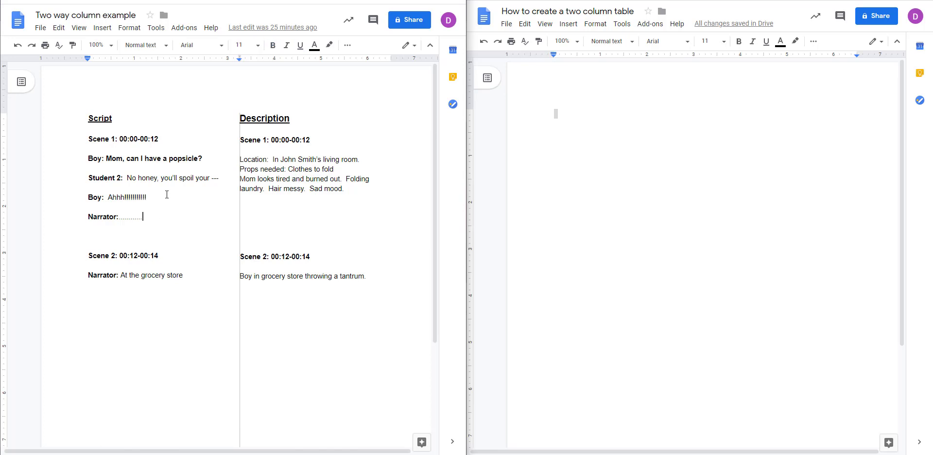
{"action": "left_click", "coordinate": [207, 157]}
{"action": "left_click", "coordinate": [221, 178]}
{"action": "left_click", "coordinate": [185, 216]}
{"action": "left_click", "coordinate": [183, 197]}
{"action": "left_click", "coordinate": [119, 116]}
{"action": "left_click", "coordinate": [151, 190]}
Lay out the blank "How to create a two column table" document in two columns
{"action": "left_click", "coordinate": [579, 114]}
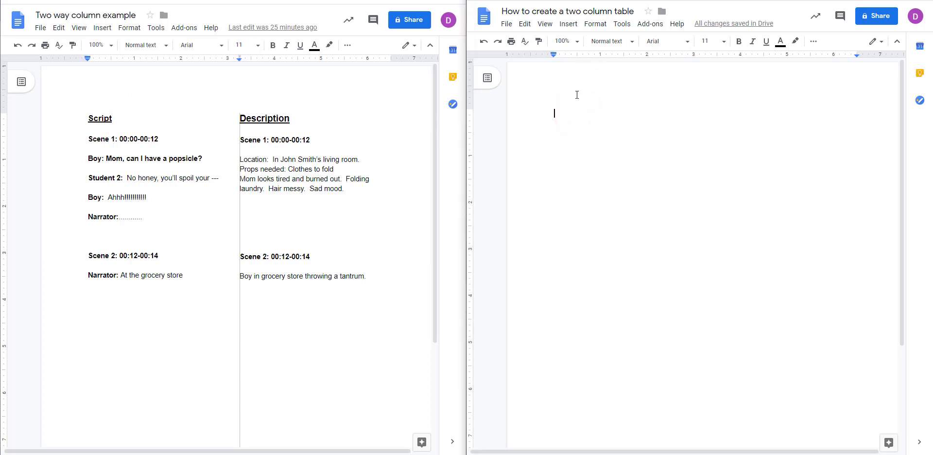
{"action": "left_click", "coordinate": [602, 29]}
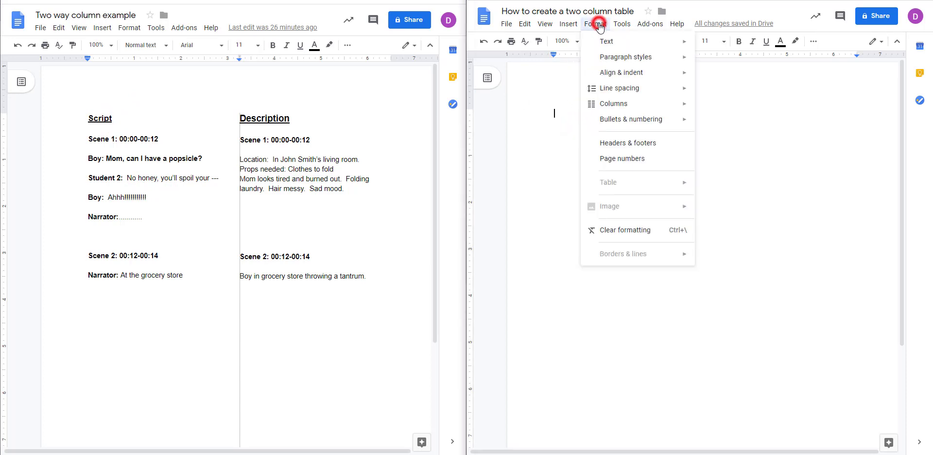
{"action": "left_click", "coordinate": [629, 103]}
{"action": "left_click", "coordinate": [761, 129]}
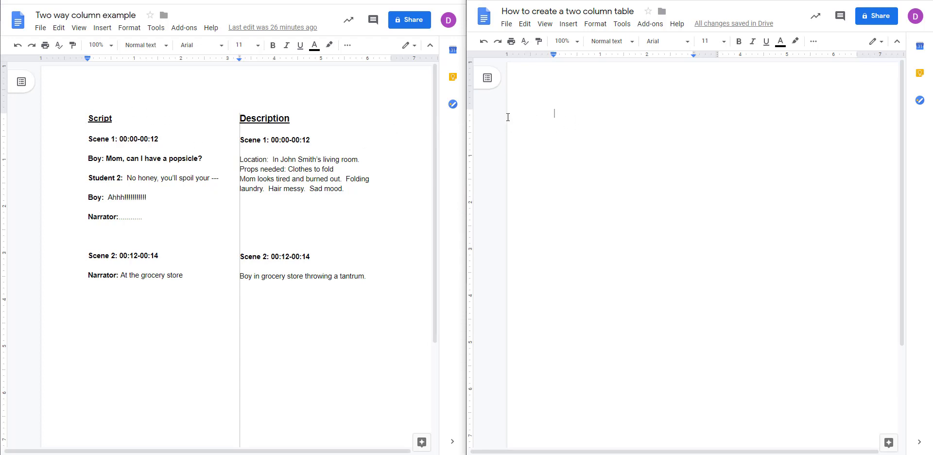
Enter the heading "Script" at the start of the first column and format it bold at size 12
{"action": "type", "text": "Script"}
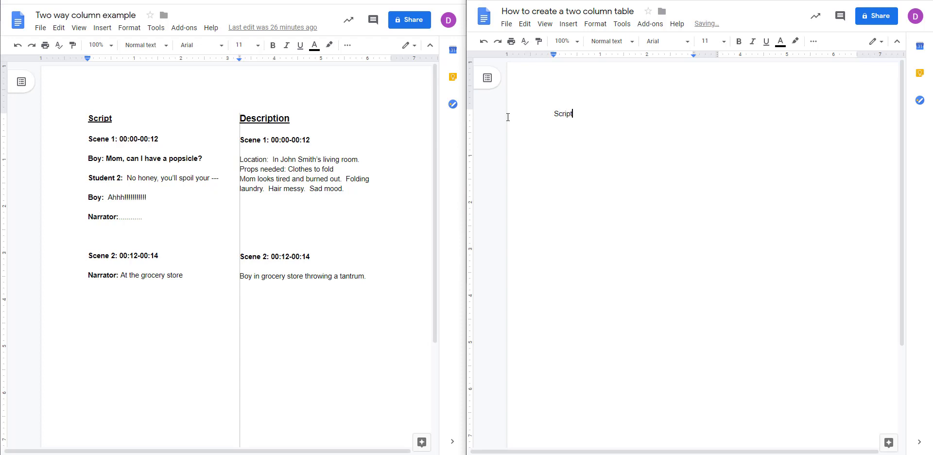
{"action": "double_click", "coordinate": [564, 114]}
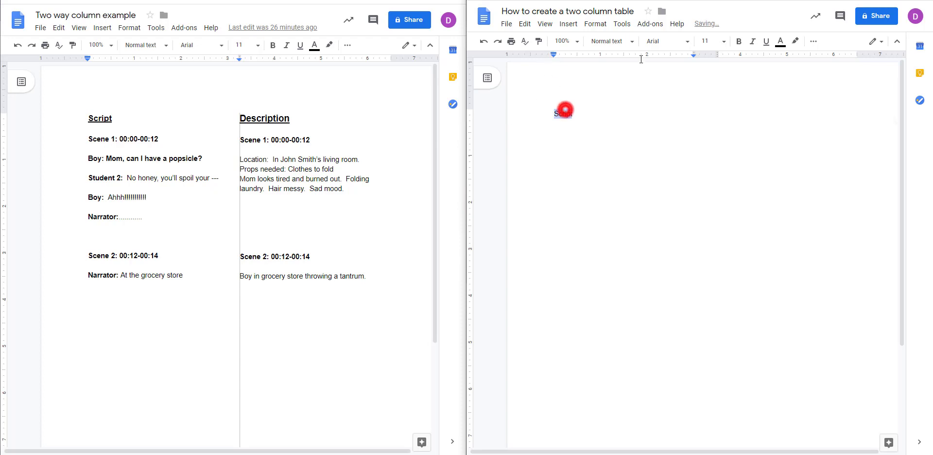
{"action": "left_click", "coordinate": [706, 42]}
{"action": "type", "text": "12"}
{"action": "key", "text": "Return"}
{"action": "key", "text": "ctrl+b"}
Try to place the cursor in the empty second column beside the Script heading
{"action": "left_click", "coordinate": [663, 122]}
{"action": "left_click", "coordinate": [752, 121]}
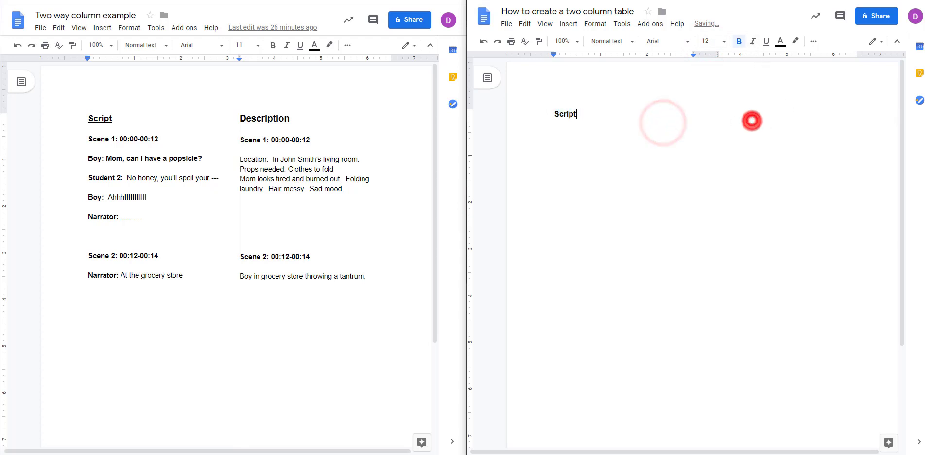
{"action": "left_click", "coordinate": [284, 118]}
{"action": "left_click", "coordinate": [675, 121]}
{"action": "left_click", "coordinate": [739, 116]}
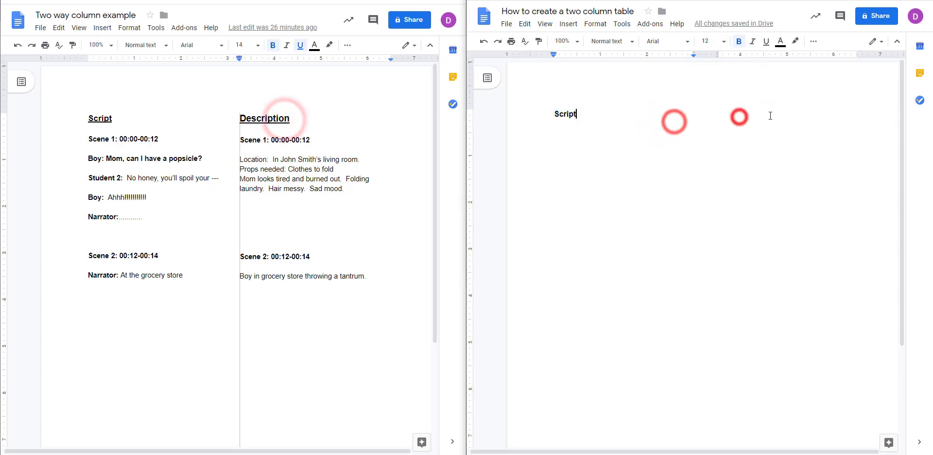
{"action": "left_click", "coordinate": [770, 116]}
{"action": "double_click", "coordinate": [770, 116]}
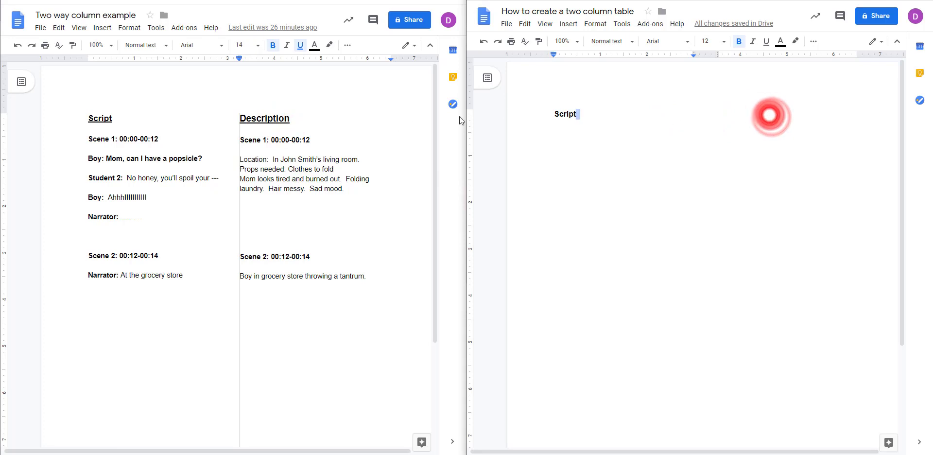
{"action": "left_click", "coordinate": [276, 118]}
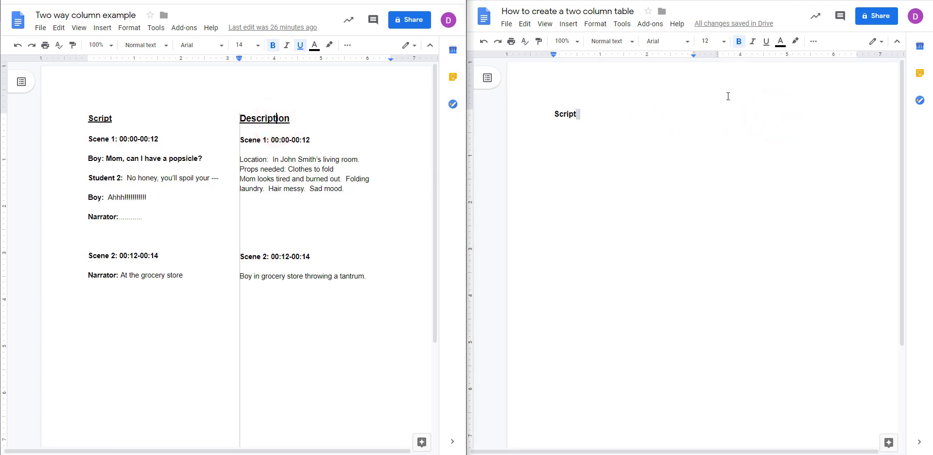
{"action": "left_click", "coordinate": [732, 109]}
{"action": "left_click", "coordinate": [756, 114]}
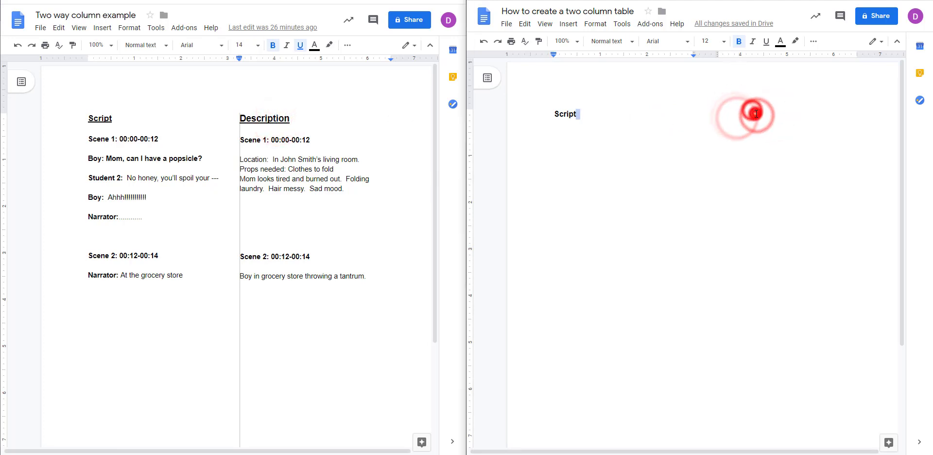
{"action": "left_click", "coordinate": [756, 114]}
{"action": "left_click", "coordinate": [757, 112]}
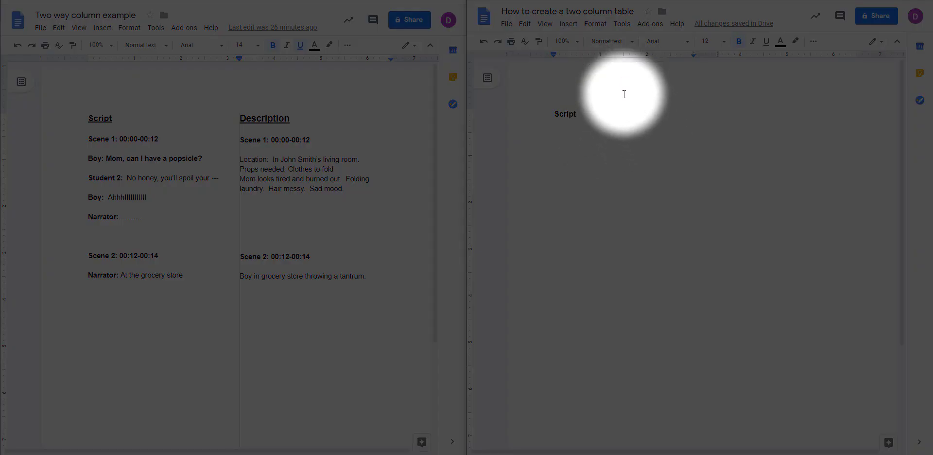
{"action": "scroll", "coordinate": [585, 346], "scroll_direction": "down", "scroll_amount": 3}
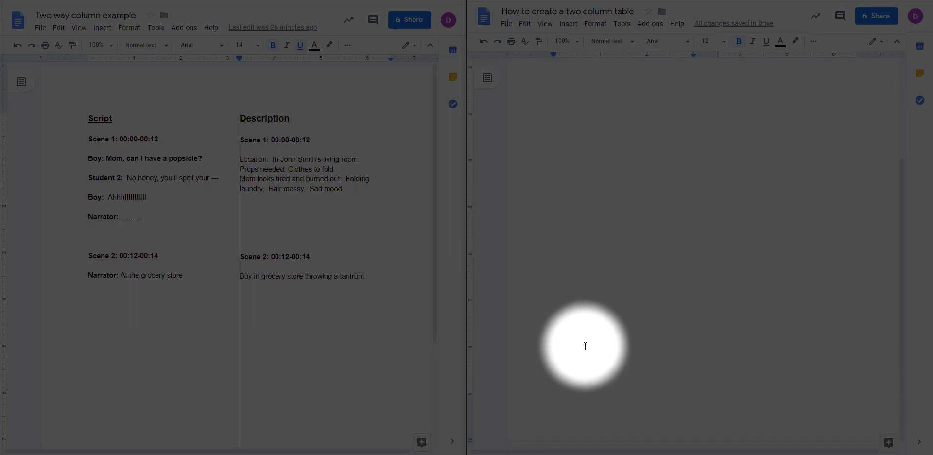
{"action": "scroll", "coordinate": [691, 159], "scroll_direction": "up", "scroll_amount": 3}
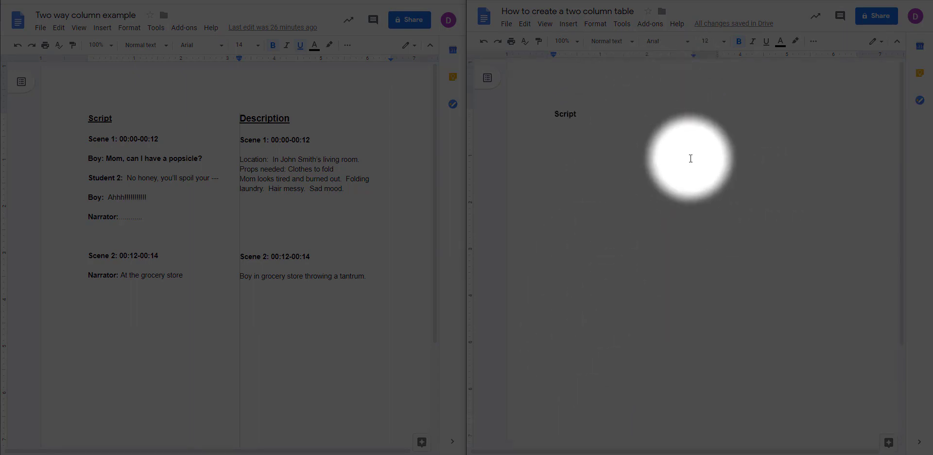
{"action": "scroll", "coordinate": [805, 233], "scroll_direction": "down", "scroll_amount": 3}
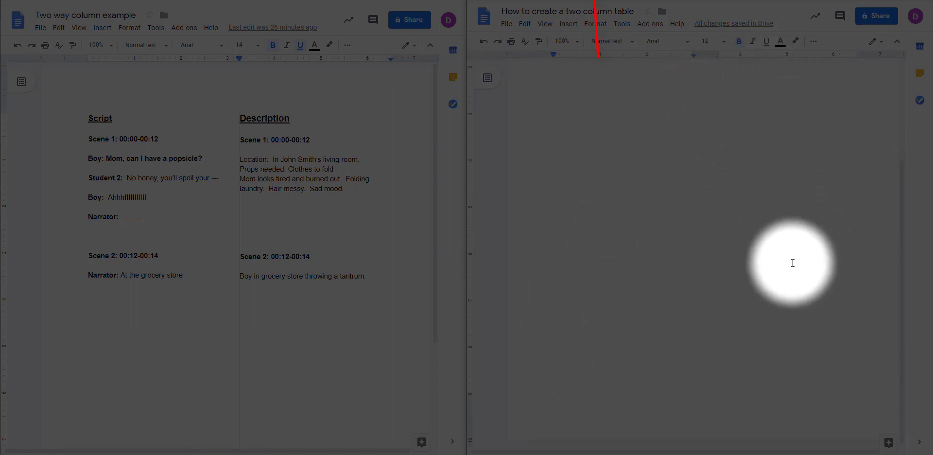
{"action": "scroll", "coordinate": [730, 195], "scroll_direction": "up", "scroll_amount": 3}
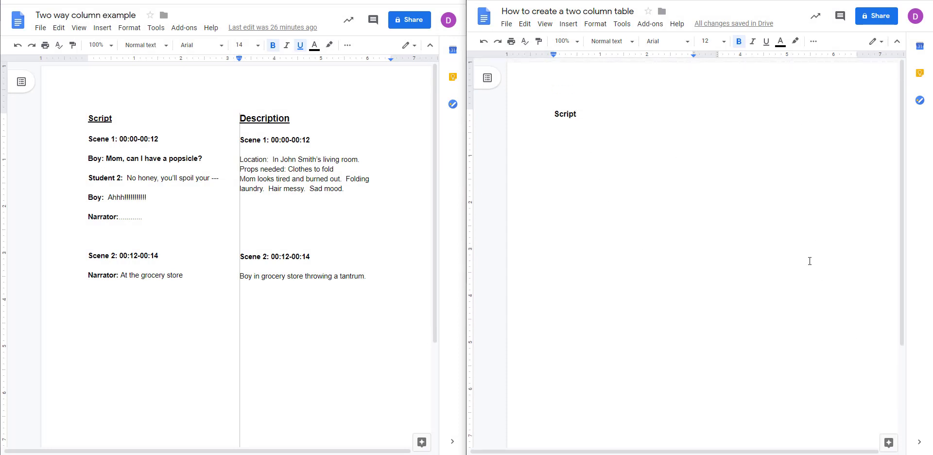
Start a new line below the Script heading and insert a column break there
{"action": "key", "text": "Return"}
{"action": "left_click", "coordinate": [569, 25]}
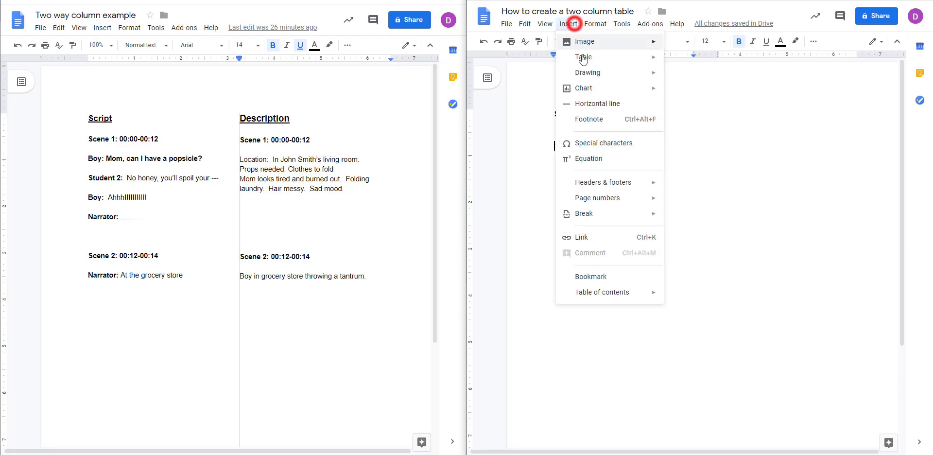
{"action": "mouse_move", "coordinate": [603, 216]}
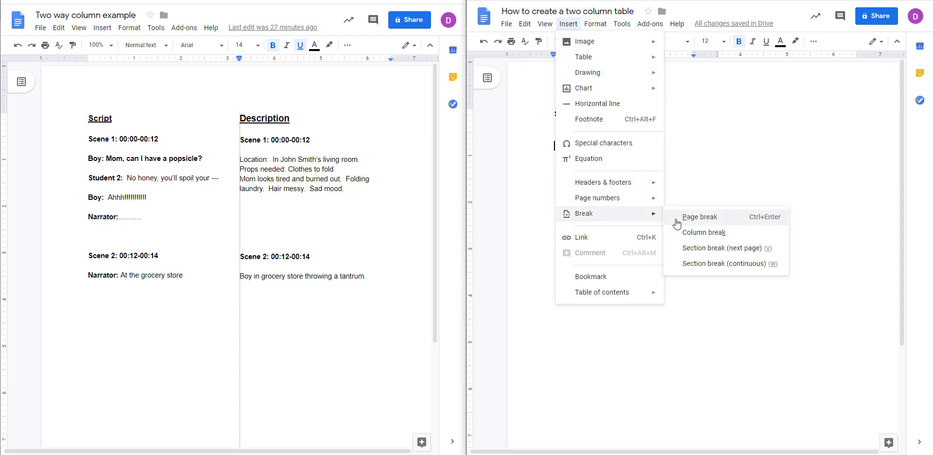
{"action": "left_click", "coordinate": [595, 215]}
{"action": "left_click", "coordinate": [726, 236]}
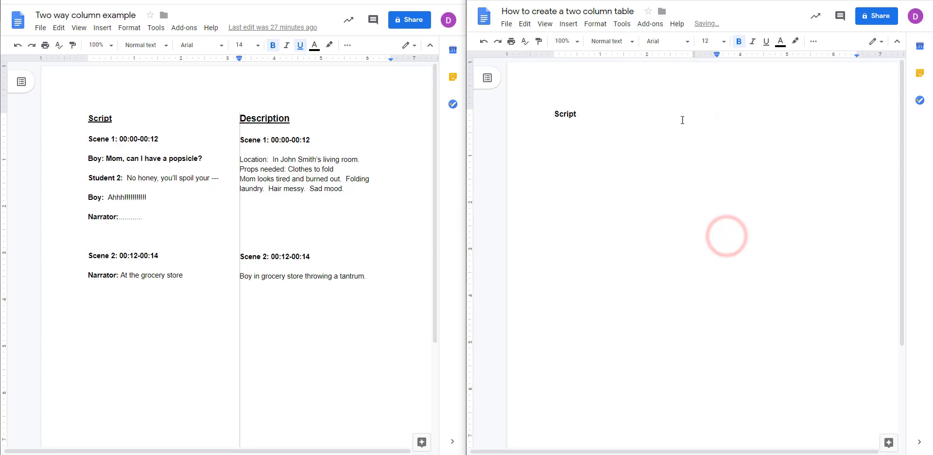
Enter the heading "Description" at the start of the second column, level with the Script heading
{"action": "left_click", "coordinate": [564, 154]}
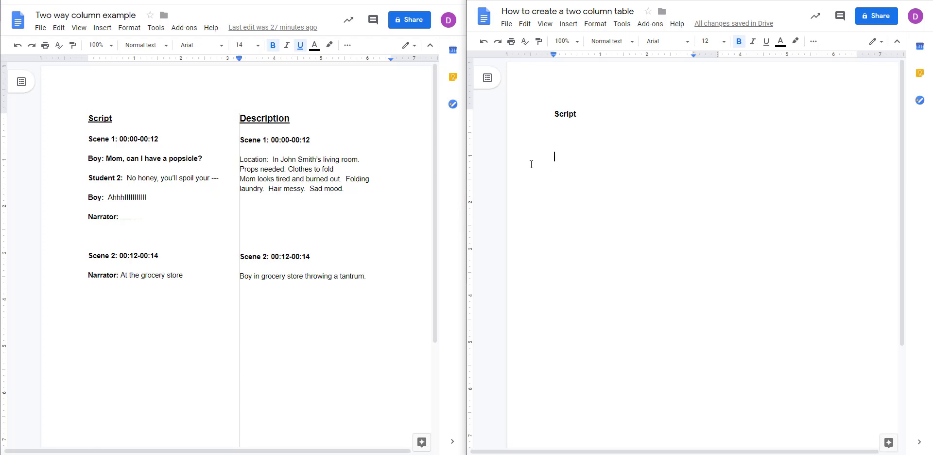
{"action": "key", "text": "Up"}
{"action": "key", "text": "Up"}
{"action": "left_click", "coordinate": [563, 162]}
{"action": "left_click", "coordinate": [761, 111]}
{"action": "type", "text": "Description"}
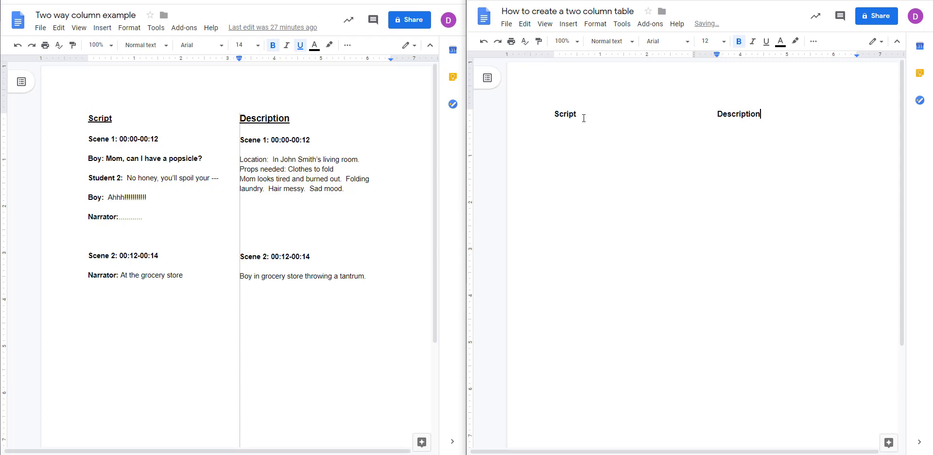
Add the line "Scene 1: 00:00-00:12" under the Script heading at size 11
{"action": "left_click", "coordinate": [561, 132]}
{"action": "left_click", "coordinate": [603, 157]}
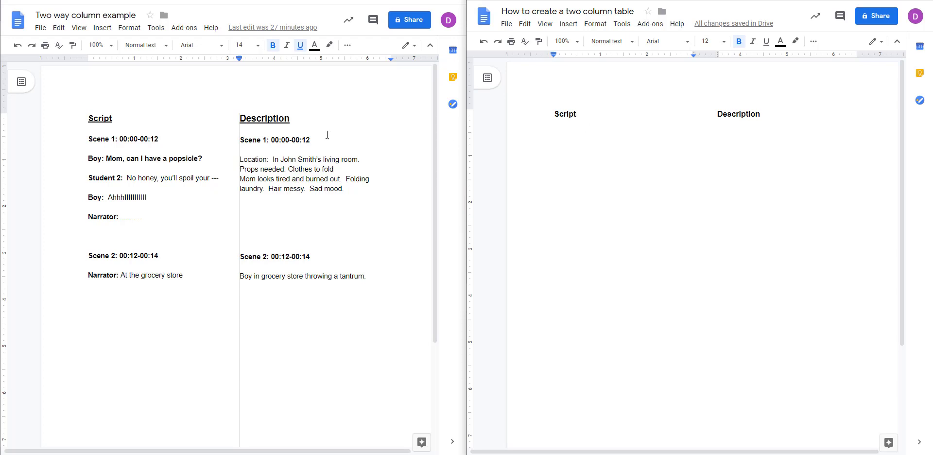
{"action": "left_click_drag", "start_coordinate": [90, 139], "coordinate": [193, 141]}
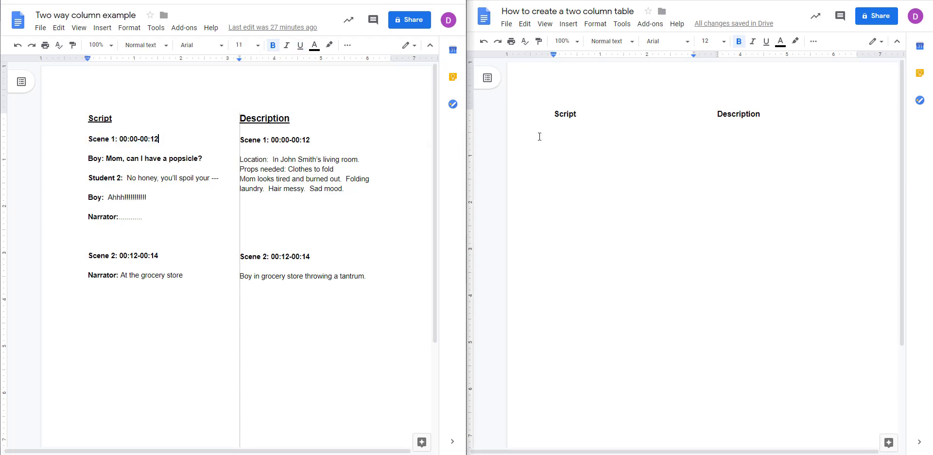
{"action": "left_click_drag", "start_coordinate": [537, 137], "coordinate": [642, 132]}
{"action": "left_click", "coordinate": [578, 139]}
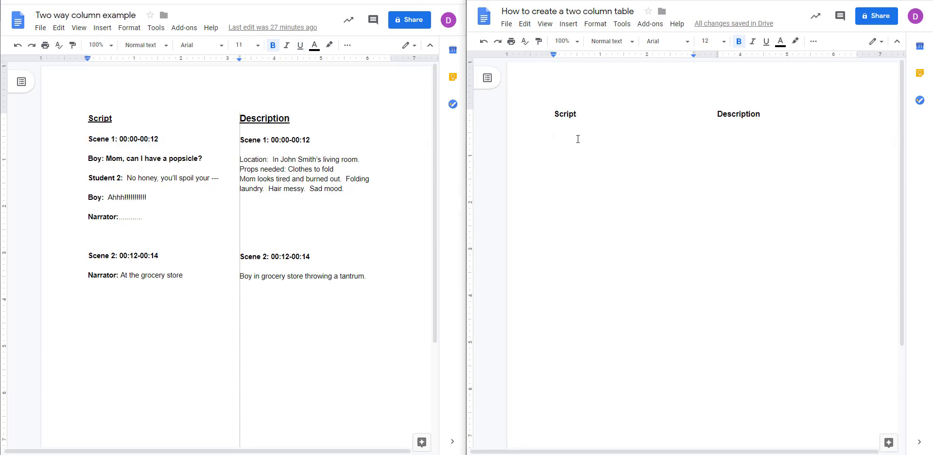
{"action": "key", "text": "ctrl+shift+comma"}
{"action": "type", "text": "sCEN"}
{"action": "key", "text": "BackSpace"}
{"action": "key", "text": "BackSpace"}
{"action": "key", "text": "BackSpace"}
{"action": "key", "text": "BackSpace"}
{"action": "type", "text": "s"}
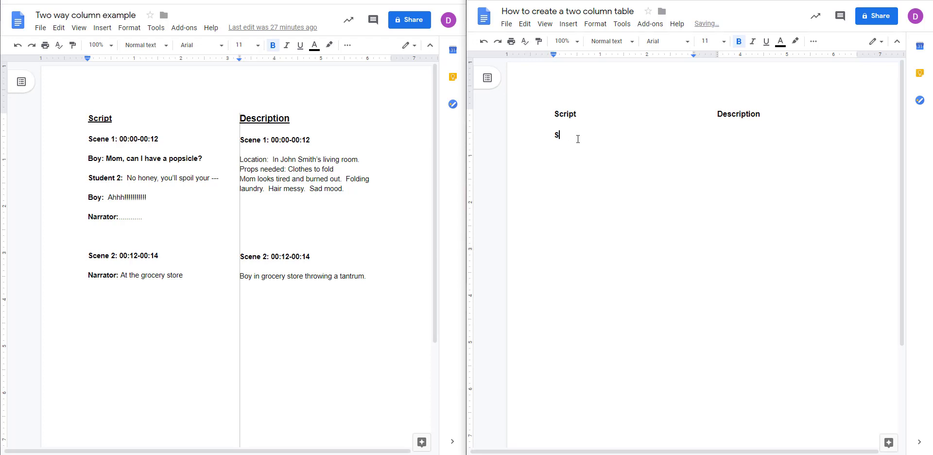
{"action": "type", "text": "cene 1: 00:00-00:12"}
{"action": "key", "text": "Return"}
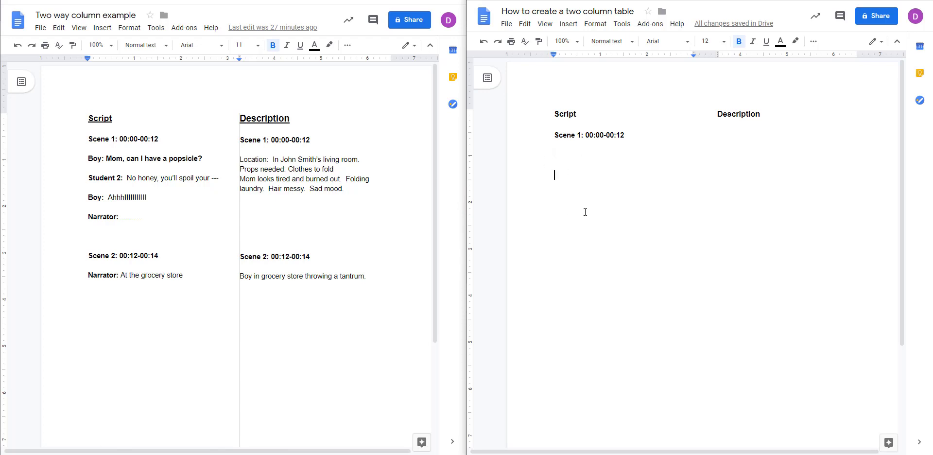
Insert blank lines below the Scene 1 line in the script column and delete the extra ones
{"action": "key", "text": "Left"}
{"action": "key", "text": "ctrl+Home"}
{"action": "key", "text": "Return"}
{"action": "key", "text": "Return"}
{"action": "key", "text": "ctrl+End"}
{"action": "left_click", "coordinate": [576, 177]}
{"action": "key", "text": "Return"}
{"action": "key", "text": "Return"}
{"action": "key", "text": "Return"}
{"action": "key", "text": "Return"}
{"action": "key", "text": "Return"}
{"action": "key", "text": "Return"}
{"action": "key", "text": "Return"}
{"action": "left_click_drag", "start_coordinate": [568, 252], "coordinate": [569, 161]}
{"action": "key", "text": "BackSpace"}
Add the speaker lines "Boy:", "Student 2:", "Boy:" and "Narrator:" under Scene 1 in the script column, each followed by placeholder dashes
{"action": "type", "text": "B"}
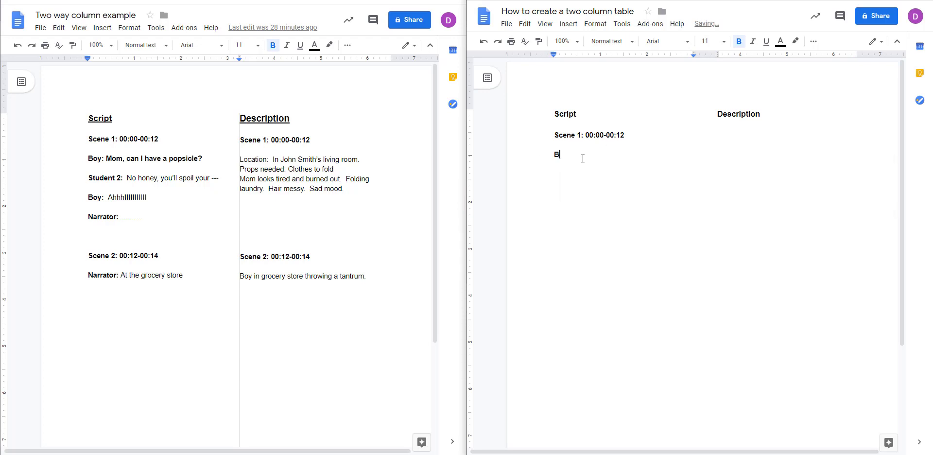
{"action": "type", "text": "oy: -----------"}
{"action": "key", "text": "Return"}
{"action": "type", "text": "Student 2:  -------------"}
{"action": "key", "text": "Return"}
{"action": "type", "text": "Boy:  -----------"}
{"action": "key", "text": "Return"}
{"action": "type", "text": "Narraro"}
{"action": "key", "text": "BackSpace"}
{"action": "key", "text": "BackSpace"}
{"action": "type", "text": "tor:  ---------"}
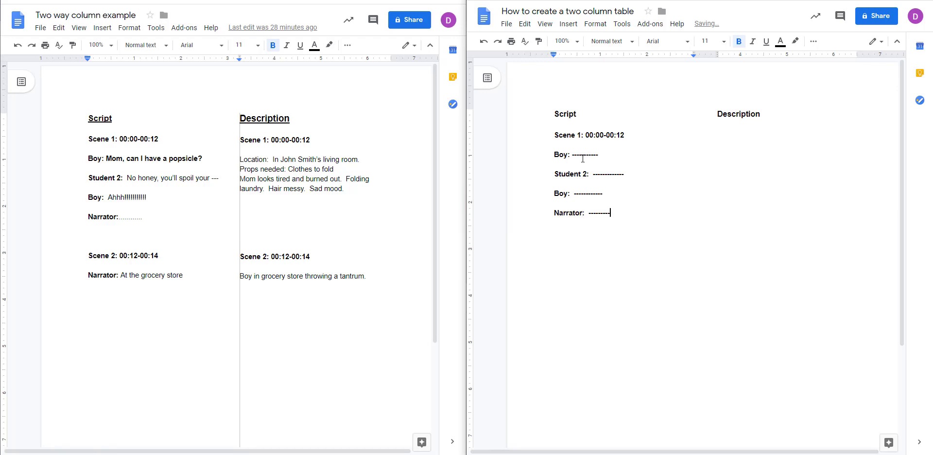
Add "Scene 1: 00:00-00:12" under the Description heading, with "Location... etc. etc." on the line below it
{"action": "left_click", "coordinate": [764, 116]}
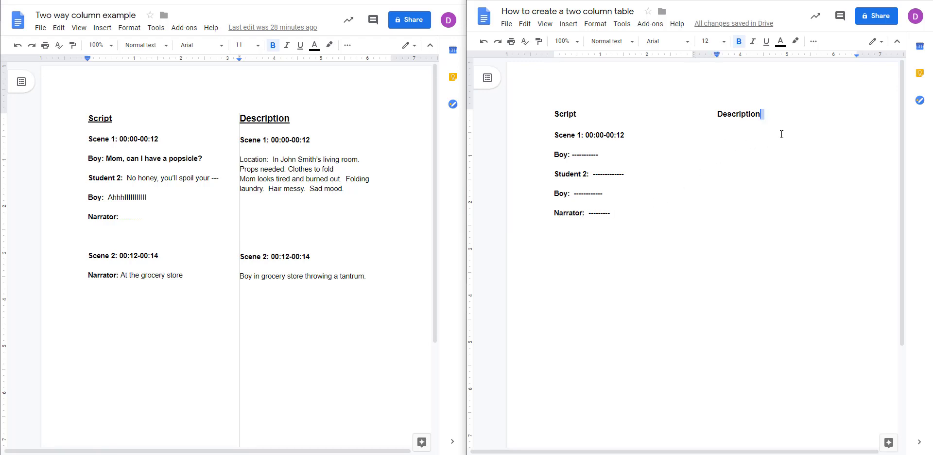
{"action": "key", "text": "Return"}
{"action": "key", "text": "Return"}
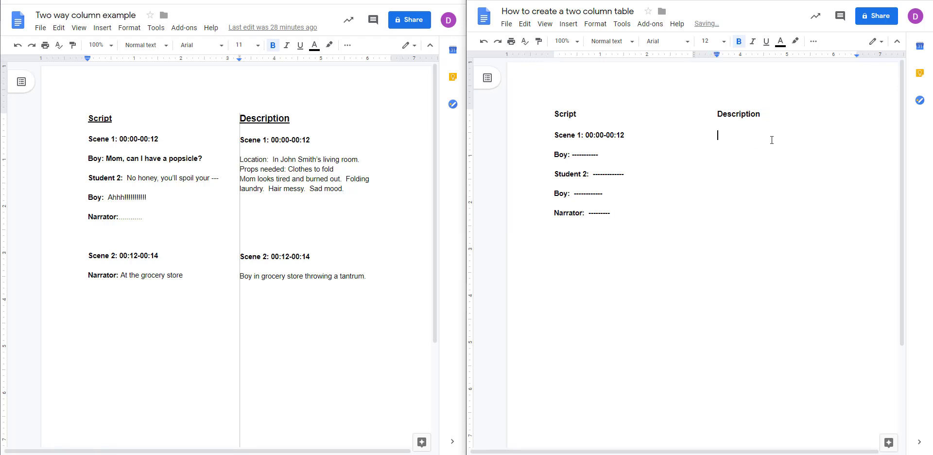
{"action": "type", "text": "Scene "}
{"action": "type", "text": "1"}
{"action": "type", "text": ": 00:00-00"}
{"action": "type", "text": ":12 "}
{"action": "type", "text": "Location"}
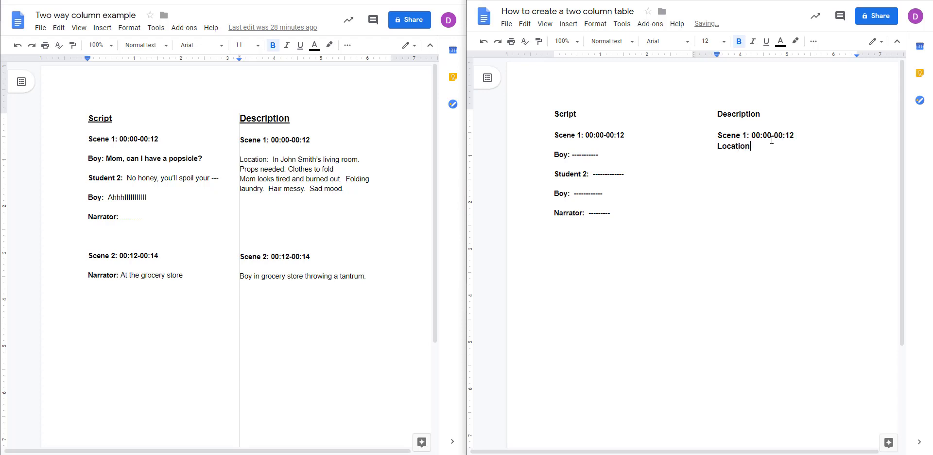
{"action": "type", "text": "... etc. etc."}
Add "Scene 2: 00:12-00:14" below the Scene 1 dialogue in the script column, followed by a "Narrator:" line with placeholder dashes
{"action": "left_click", "coordinate": [612, 213]}
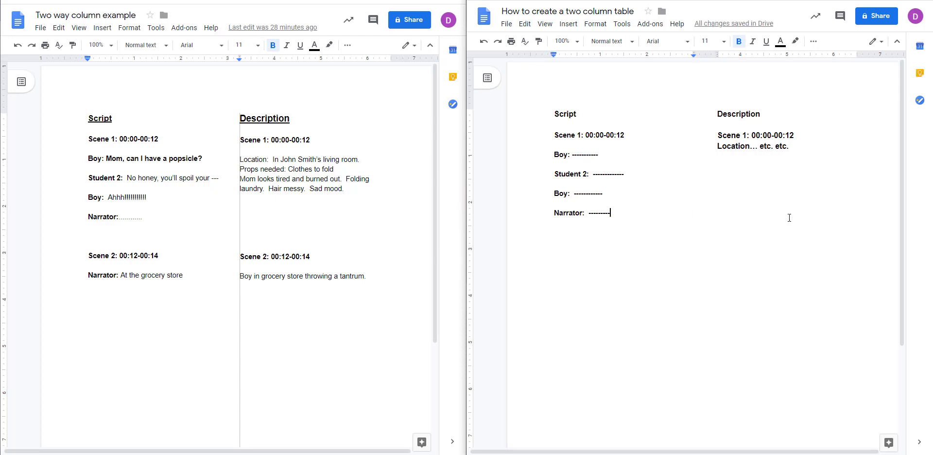
{"action": "left_click", "coordinate": [575, 135]}
{"action": "left_click", "coordinate": [620, 229]}
{"action": "left_click", "coordinate": [822, 175]}
{"action": "left_click", "coordinate": [579, 243]}
{"action": "type", "text": "Scen"}
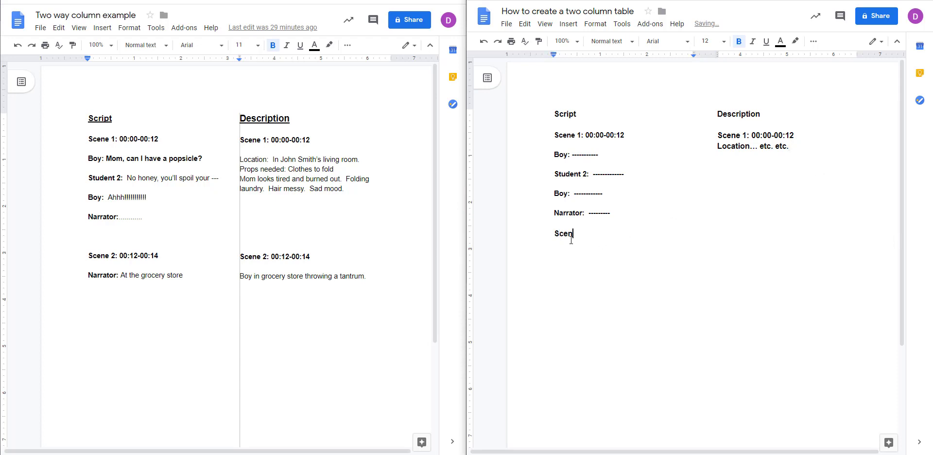
{"action": "type", "text": "e 2:  00:12-00:14"}
{"action": "key", "text": "Return"}
{"action": "type", "text": "Narra"}
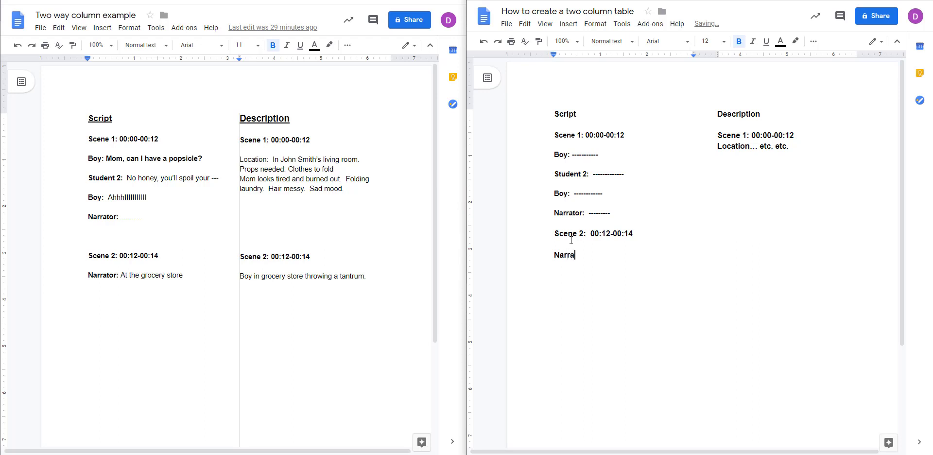
{"action": "type", "text": "tor: -------"}
Add "Scene 2: ........" in the Description column, level with the Scene 2 line of the script column
{"action": "left_click", "coordinate": [621, 274]}
{"action": "left_click", "coordinate": [744, 258]}
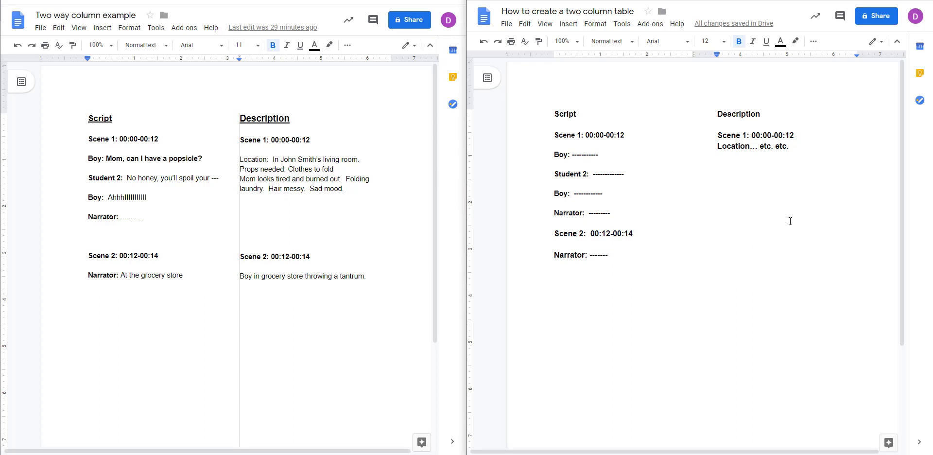
{"action": "key", "text": "Return"}
{"action": "key", "text": "Return"}
{"action": "type", "text": "Scene 2"}
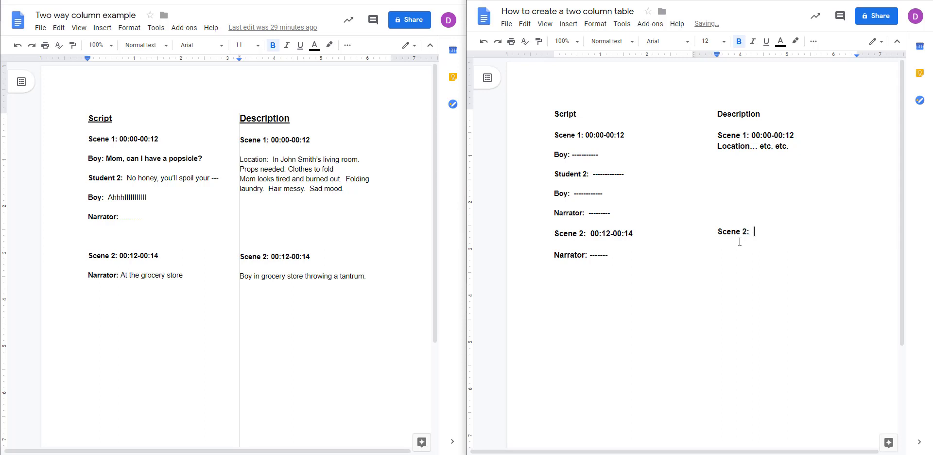
{"action": "type", "text": ":  ........"}
{"action": "key", "text": "Return"}
Insert blank lines below the Scene 2 narrator line in the script column and add "Scene 3:" near the end of the page
{"action": "scroll", "coordinate": [671, 260], "scroll_direction": "down", "scroll_amount": 3}
{"action": "scroll", "coordinate": [754, 247], "scroll_direction": "up", "scroll_amount": 3}
{"action": "left_click", "coordinate": [661, 260]}
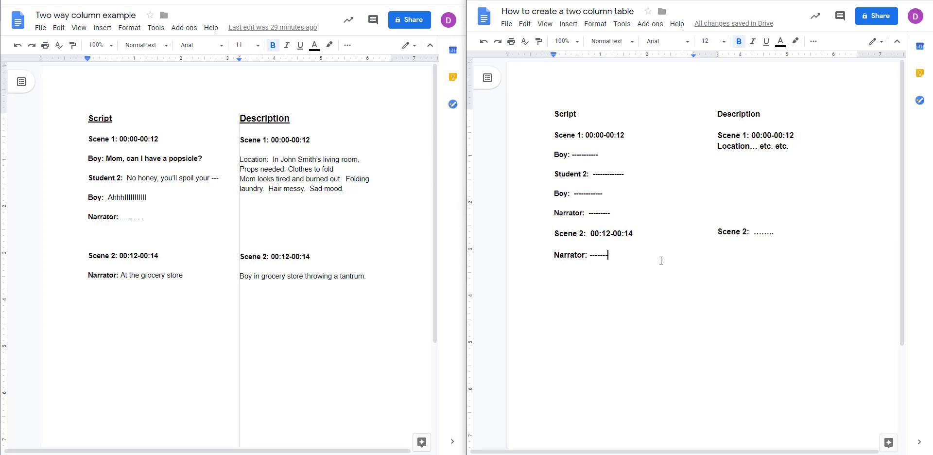
{"action": "key", "text": "Return"}
{"action": "key", "text": "Return"}
{"action": "key", "text": "Return"}
{"action": "key", "text": "Return"}
{"action": "key", "text": "Return"}
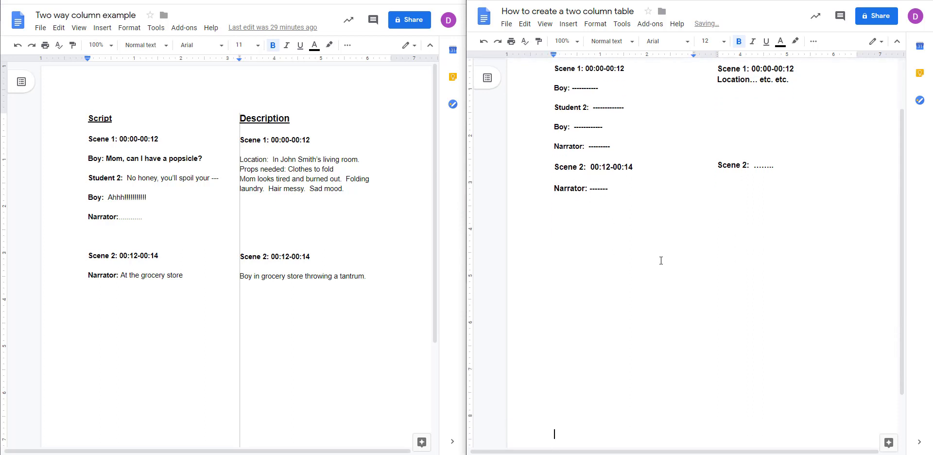
{"action": "key", "text": "Return"}
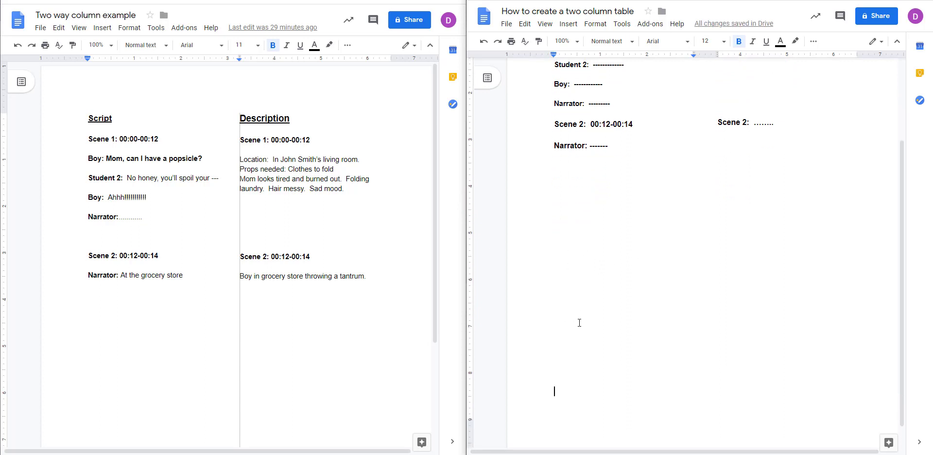
{"action": "type", "text": "Scene 3:"}
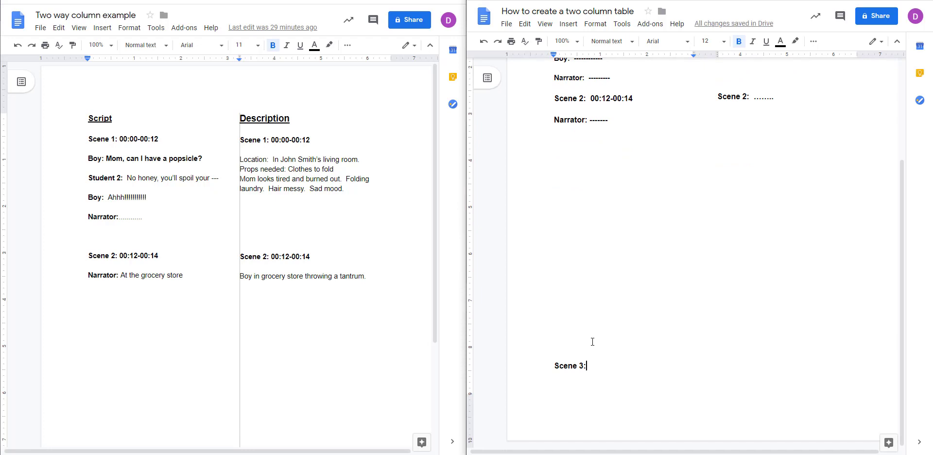
Add a "Boy:" speaker line below Scene 3 in the script column, followed by a line break
{"action": "key", "text": "Return"}
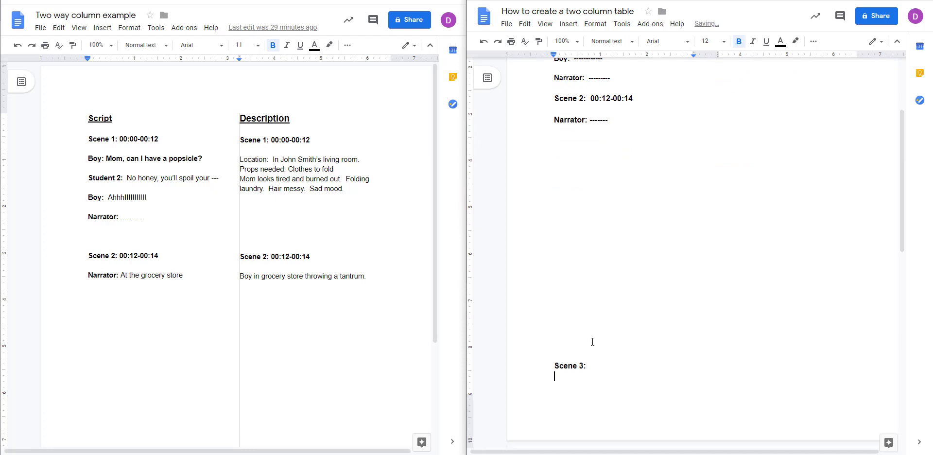
{"action": "key", "text": "BackSpace"}
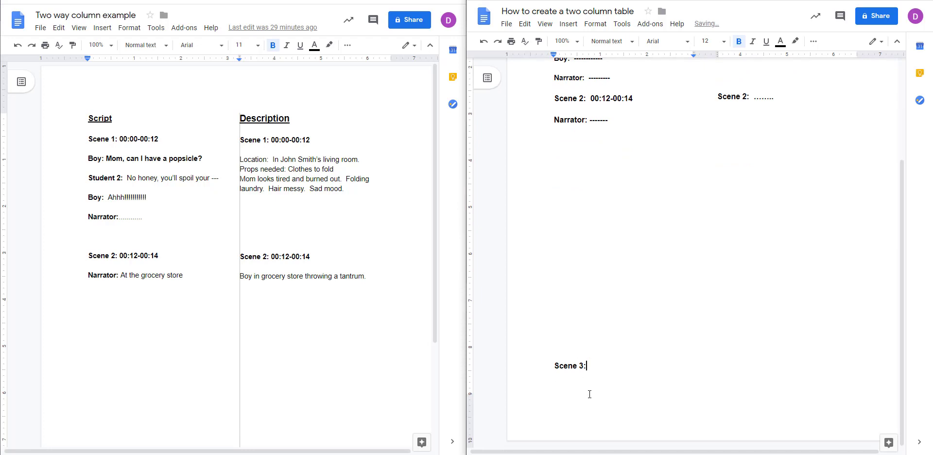
{"action": "key", "text": "Return"}
{"action": "type", "text": "Bo"}
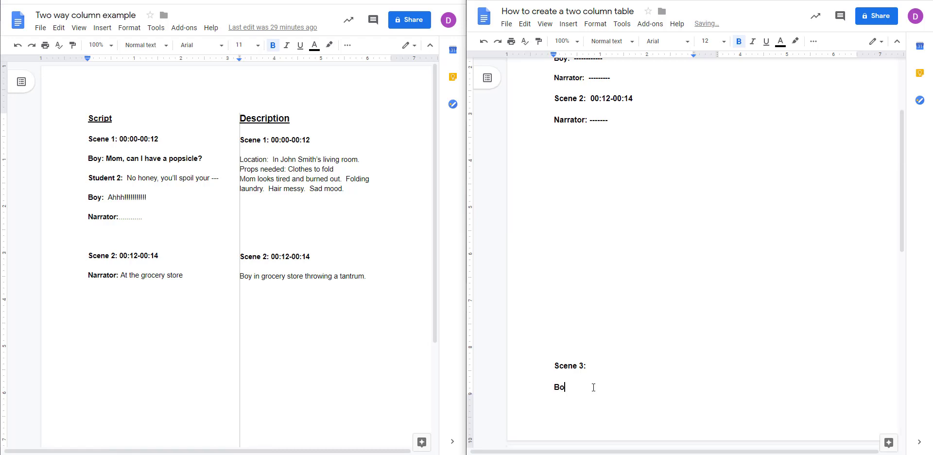
{"action": "type", "text": "y"}
{"action": "key", "text": "ctrl+shift+Return"}
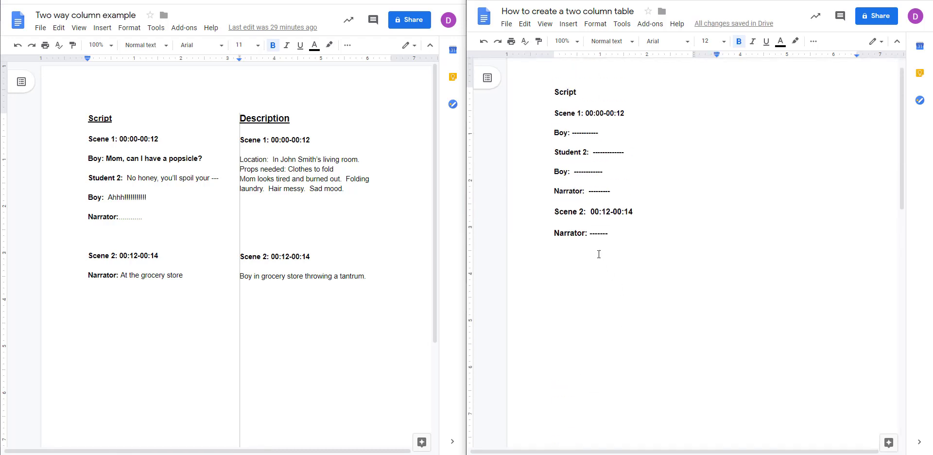
Delete the "Boy:" and "Scene 3:" lines from the end of the script column
{"action": "scroll", "coordinate": [600, 254], "scroll_direction": "down", "scroll_amount": 8}
{"action": "scroll", "coordinate": [588, 167], "scroll_direction": "up", "scroll_amount": 3}
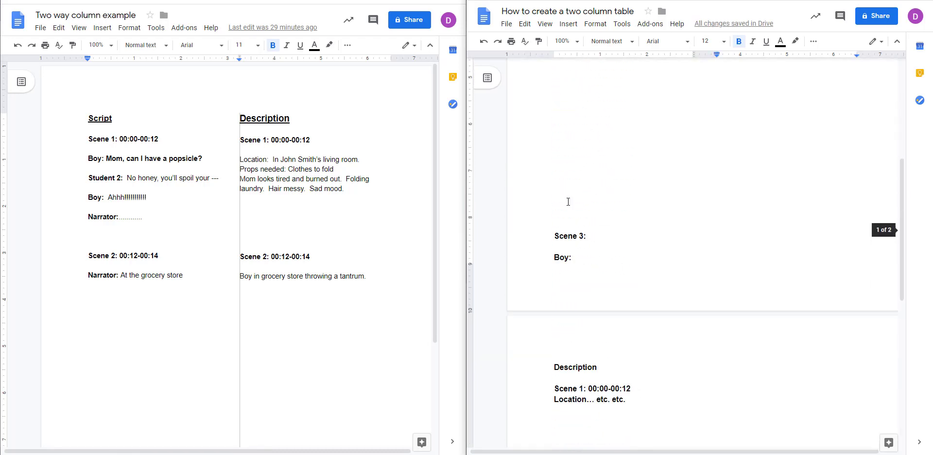
{"action": "scroll", "coordinate": [632, 195], "scroll_direction": "up", "scroll_amount": 6}
{"action": "scroll", "coordinate": [705, 215], "scroll_direction": "down", "scroll_amount": 5}
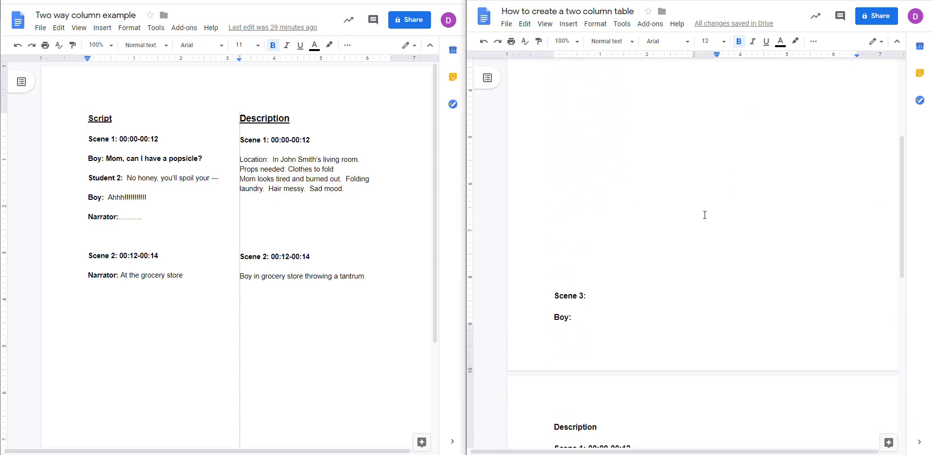
{"action": "scroll", "coordinate": [700, 204], "scroll_direction": "down", "scroll_amount": 4}
{"action": "scroll", "coordinate": [671, 228], "scroll_direction": "up", "scroll_amount": 8}
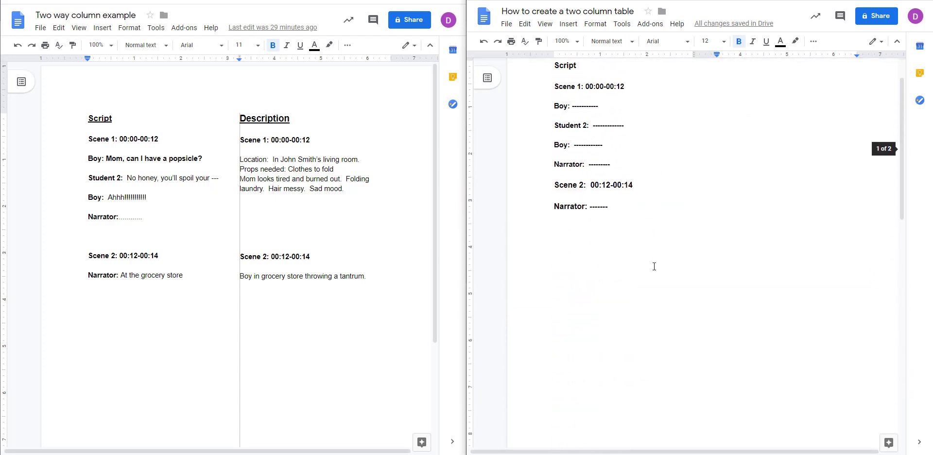
{"action": "scroll", "coordinate": [656, 281], "scroll_direction": "down", "scroll_amount": 2}
{"action": "key", "text": "BackSpace"}
{"action": "key", "text": "BackSpace"}
{"action": "key", "text": "BackSpace"}
{"action": "key", "text": "BackSpace"}
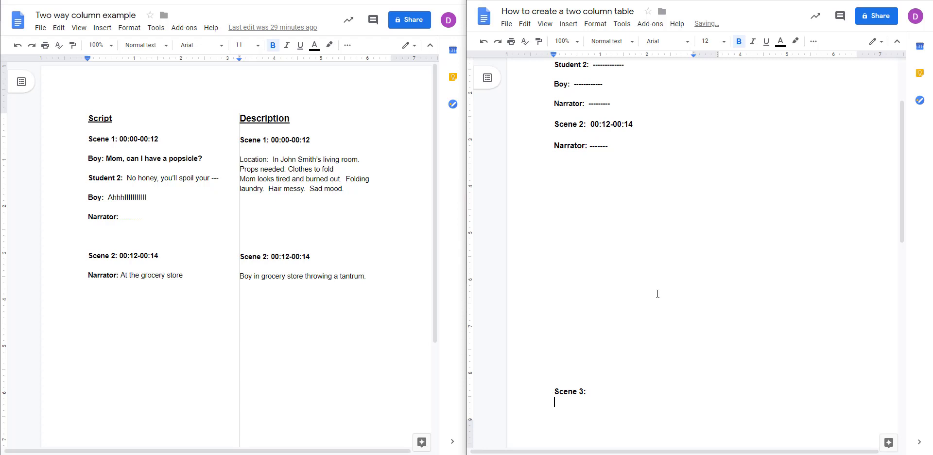
{"action": "key", "text": "BackSpace"}
{"action": "key", "text": "BackSpace"}
{"action": "key", "text": "BackSpace"}
{"action": "key", "text": "BackSpace"}
{"action": "key", "text": "BackSpace"}
{"action": "key", "text": "BackSpace"}
{"action": "key", "text": "BackSpace"}
{"action": "key", "text": "BackSpace"}
{"action": "key", "text": "BackSpace"}
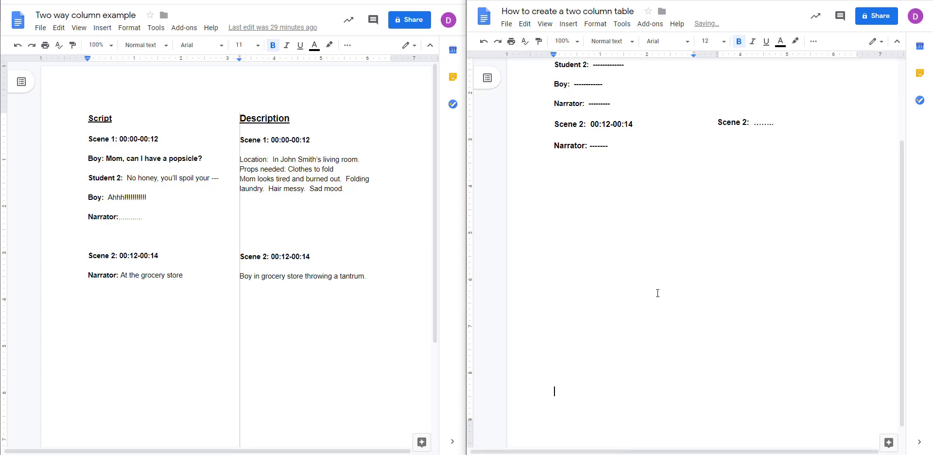
Add the placeholder text "Jaslkdj;alkdf;ksaf;lksdaf" below Scene 2 in the Description column, followed by a blank line
{"action": "left_click", "coordinate": [814, 144]}
{"action": "type", "text": "Jaslkdj;alkdf;ksaf;lksdaf"}
{"action": "key", "text": "Return"}
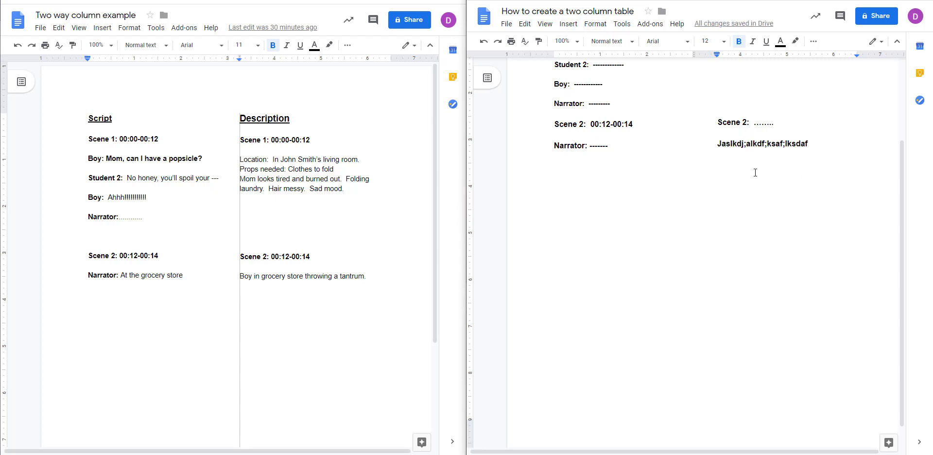
Insert a continuous section break below the Scene 2 placeholder text in the Description column
{"action": "left_click", "coordinate": [568, 23]}
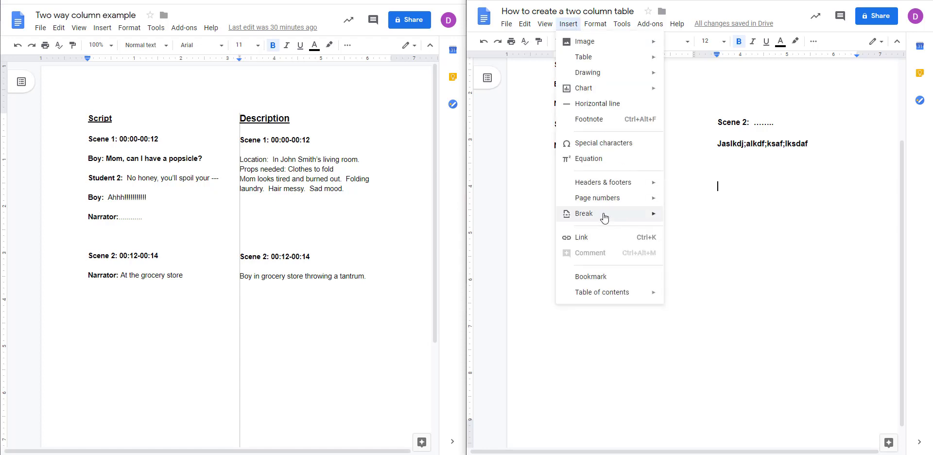
{"action": "mouse_move", "coordinate": [604, 218]}
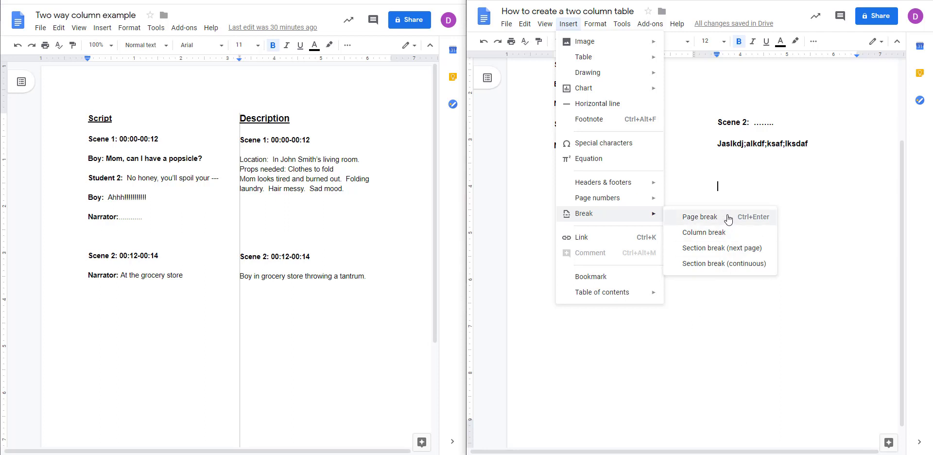
{"action": "left_click", "coordinate": [725, 264]}
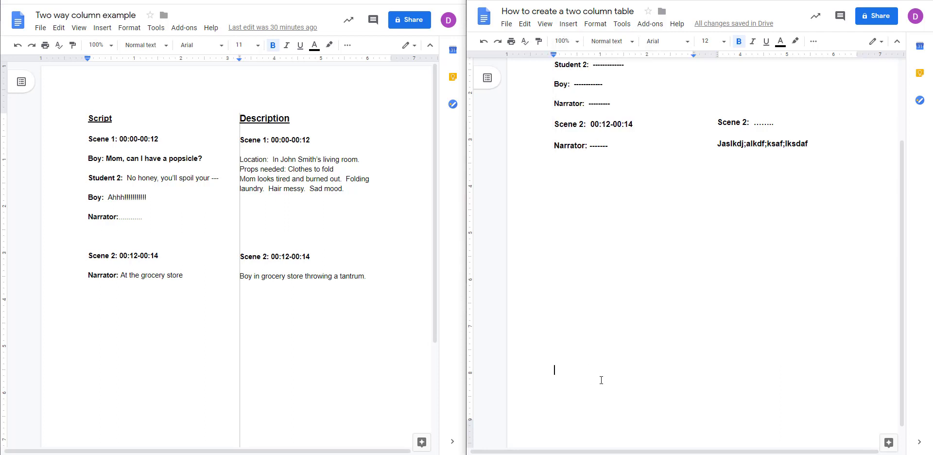
Insert a page break below the Scene 2 description text and add "Scene 3:" at the start of the new page
{"action": "left_click", "coordinate": [769, 256]}
{"action": "left_click", "coordinate": [568, 24]}
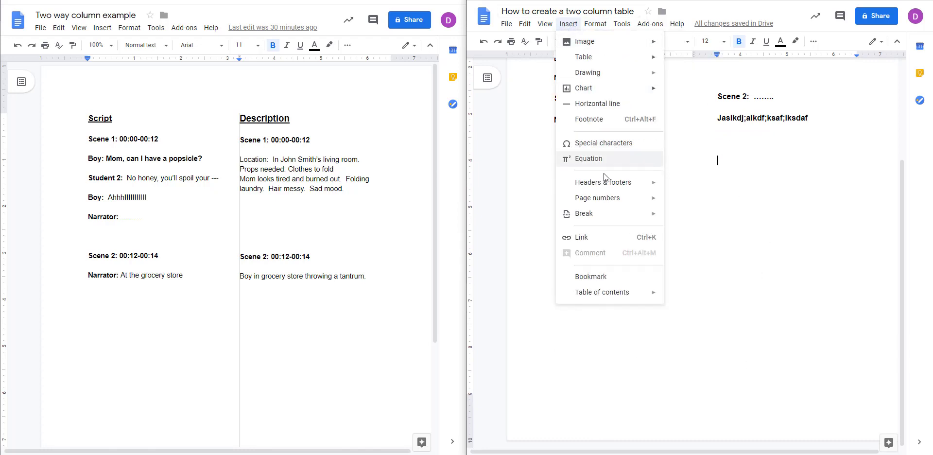
{"action": "left_click", "coordinate": [719, 215]}
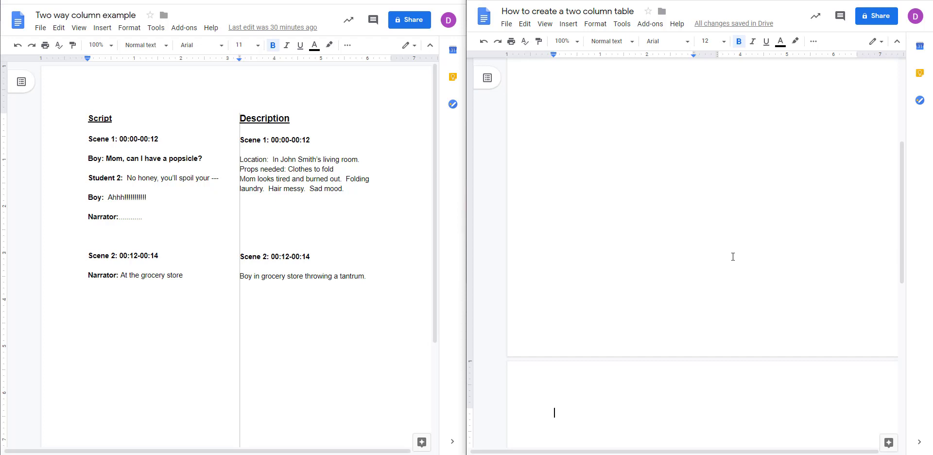
{"action": "type", "text": "Scene 3:"}
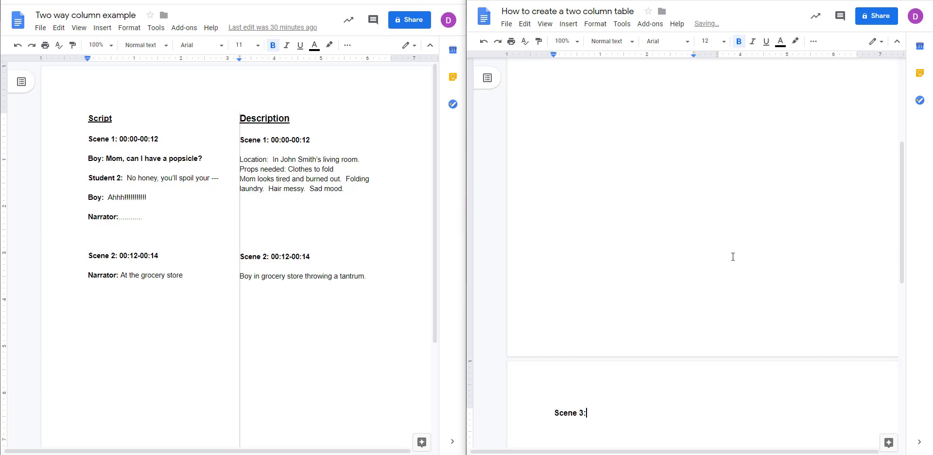
{"action": "scroll", "coordinate": [729, 245], "scroll_direction": "down", "scroll_amount": 6}
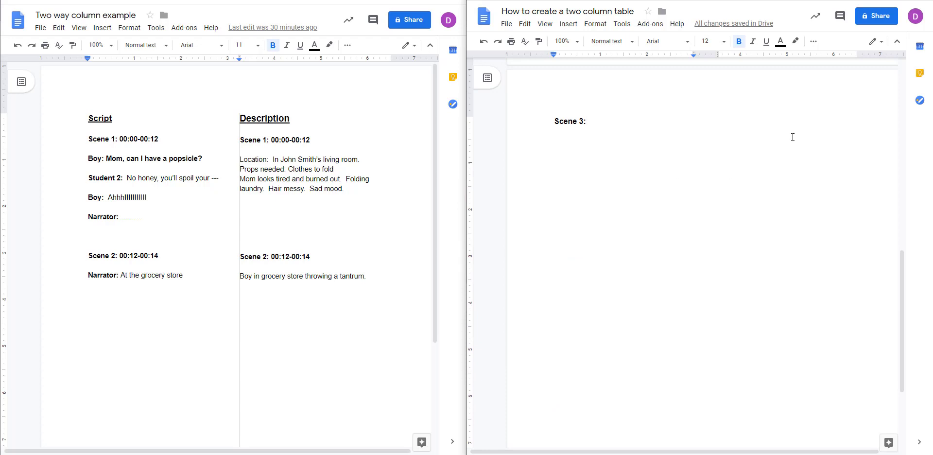
Add a "Script" placeholder line two lines below Scene 3 on the second page, followed by blank lines
{"action": "key", "text": "Return"}
{"action": "key", "text": "Return"}
{"action": "type", "text": "Script"}
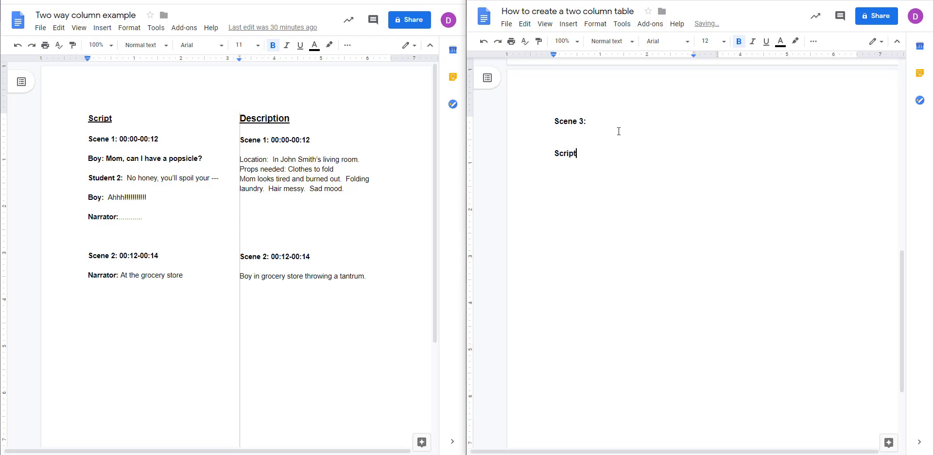
{"action": "key", "text": "Return"}
{"action": "key", "text": "Return"}
Insert a column break after the "Script" placeholder and add a matching "Scene 3:" in the second column
{"action": "left_click", "coordinate": [569, 24]}
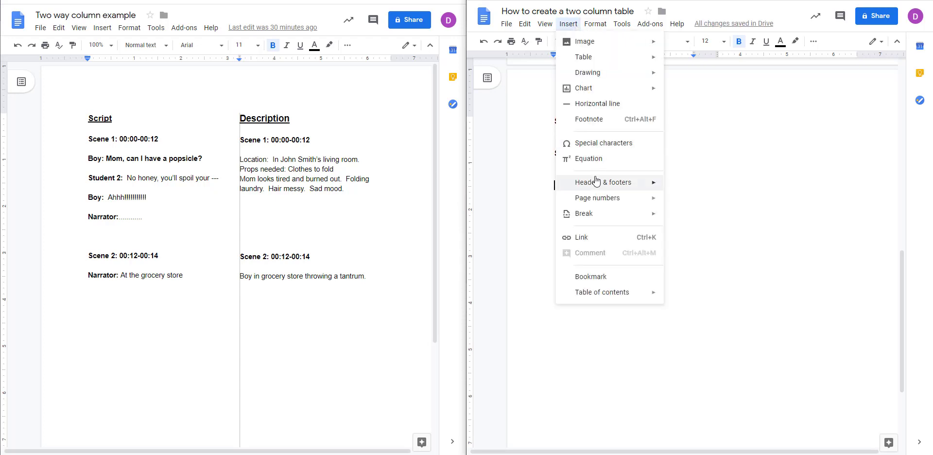
{"action": "mouse_move", "coordinate": [589, 214]}
{"action": "left_click", "coordinate": [717, 231]}
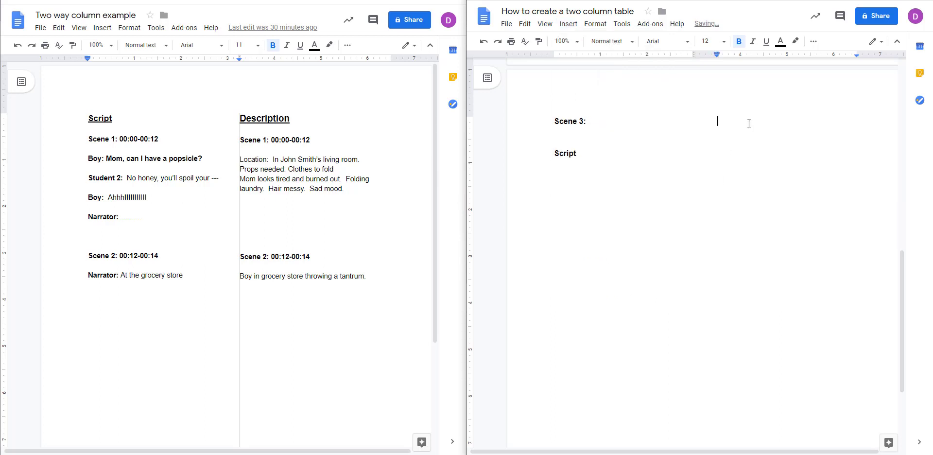
{"action": "type", "text": "Scene 3:"}
Examine how the Scene 1, Scene 2 and Scene 3 entries line up between the two columns across both pages
{"action": "scroll", "coordinate": [756, 181], "scroll_direction": "up", "scroll_amount": 10}
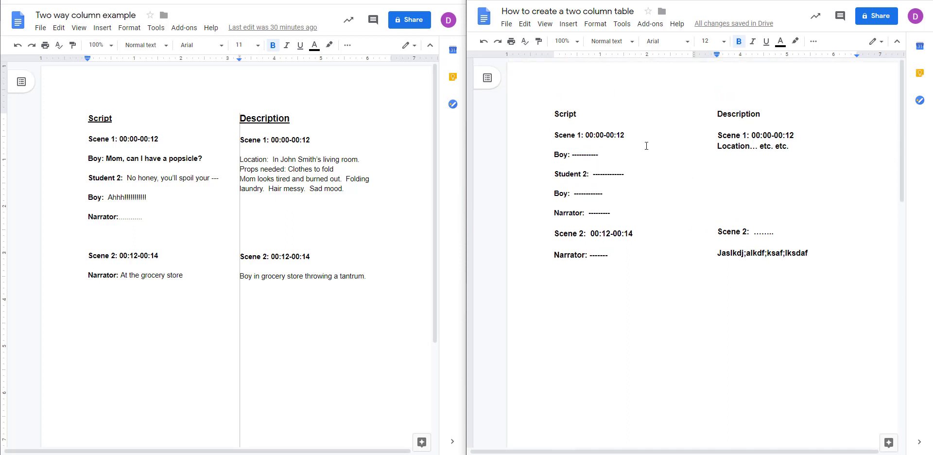
{"action": "scroll", "coordinate": [651, 213], "scroll_direction": "down", "scroll_amount": 5}
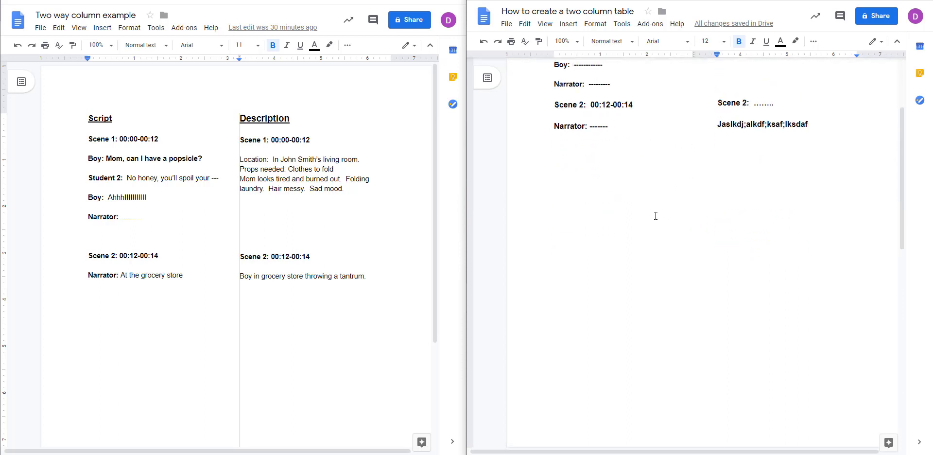
{"action": "scroll", "coordinate": [632, 146], "scroll_direction": "up", "scroll_amount": 5}
{"action": "scroll", "coordinate": [666, 236], "scroll_direction": "down", "scroll_amount": 5}
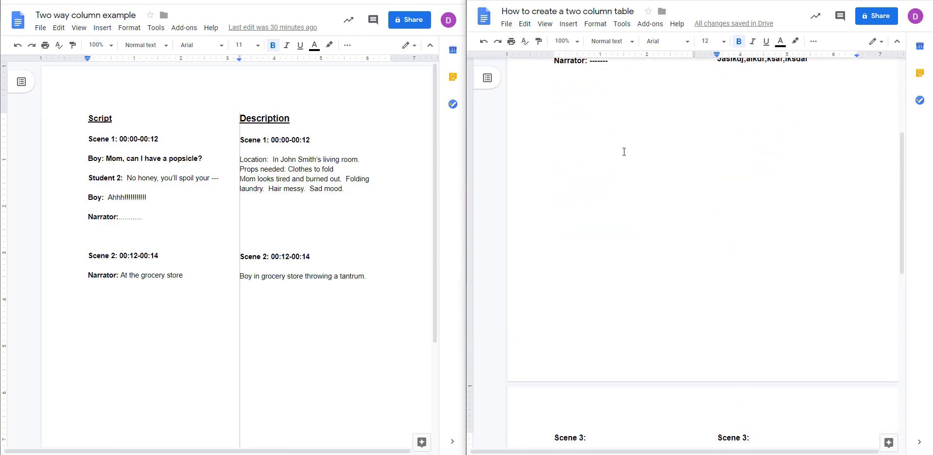
{"action": "scroll", "coordinate": [623, 152], "scroll_direction": "up", "scroll_amount": 4}
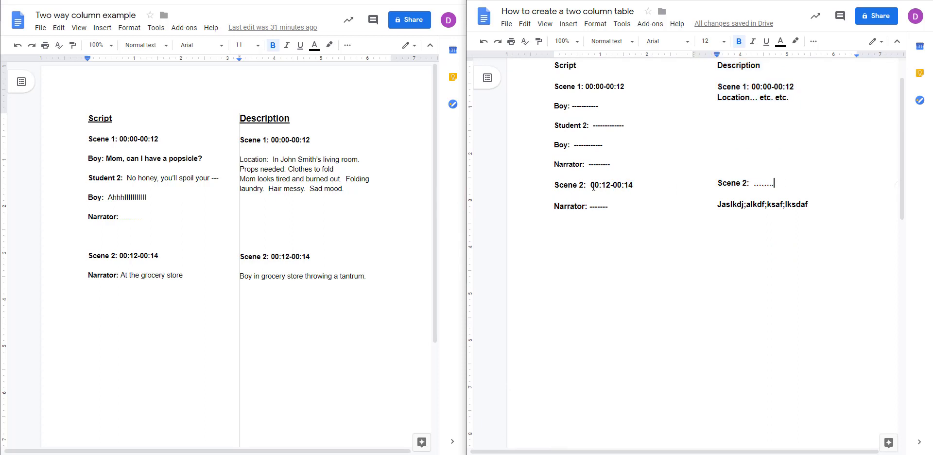
{"action": "scroll", "coordinate": [758, 275], "scroll_direction": "down", "scroll_amount": 5}
{"action": "scroll", "coordinate": [783, 246], "scroll_direction": "up", "scroll_amount": 2}
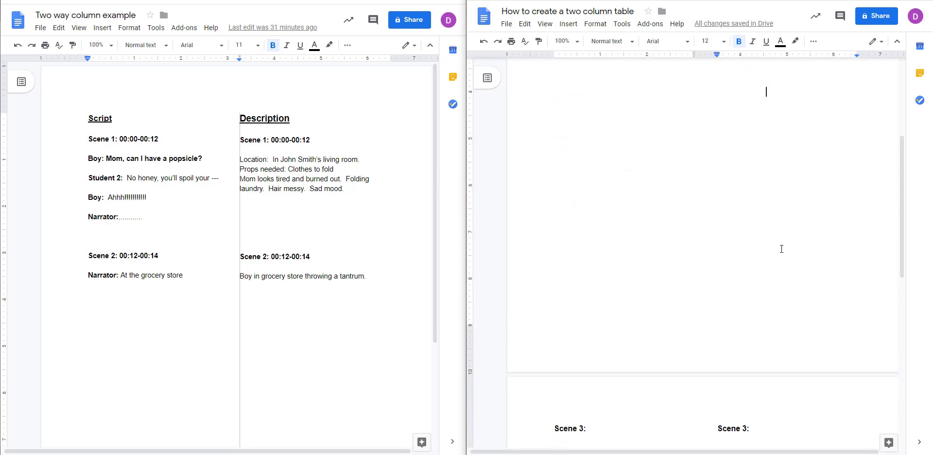
{"action": "scroll", "coordinate": [681, 234], "scroll_direction": "down", "scroll_amount": 5}
{"action": "scroll", "coordinate": [585, 218], "scroll_direction": "down", "scroll_amount": 1}
{"action": "scroll", "coordinate": [694, 182], "scroll_direction": "up", "scroll_amount": 6}
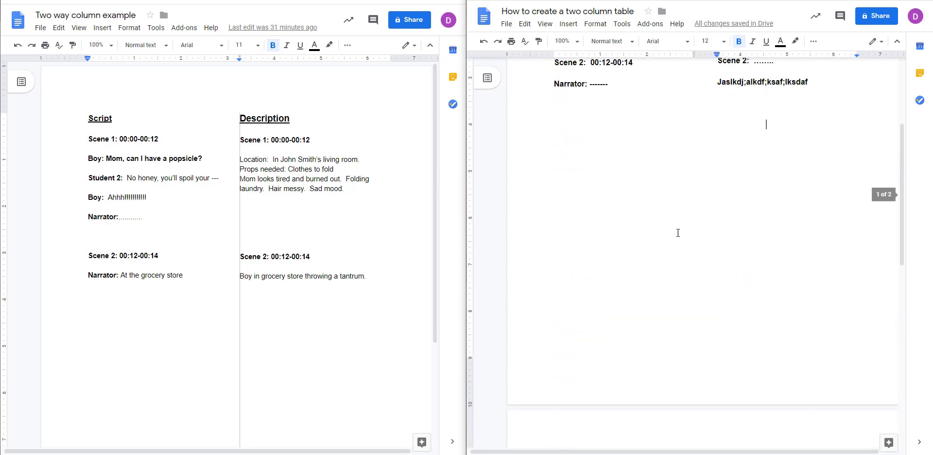
{"action": "scroll", "coordinate": [764, 123], "scroll_direction": "down", "scroll_amount": 3}
{"action": "scroll", "coordinate": [627, 269], "scroll_direction": "down", "scroll_amount": 2}
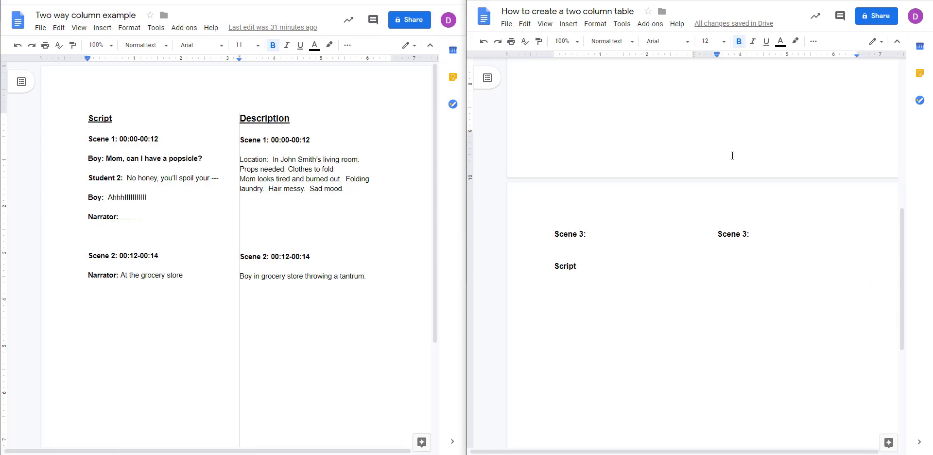